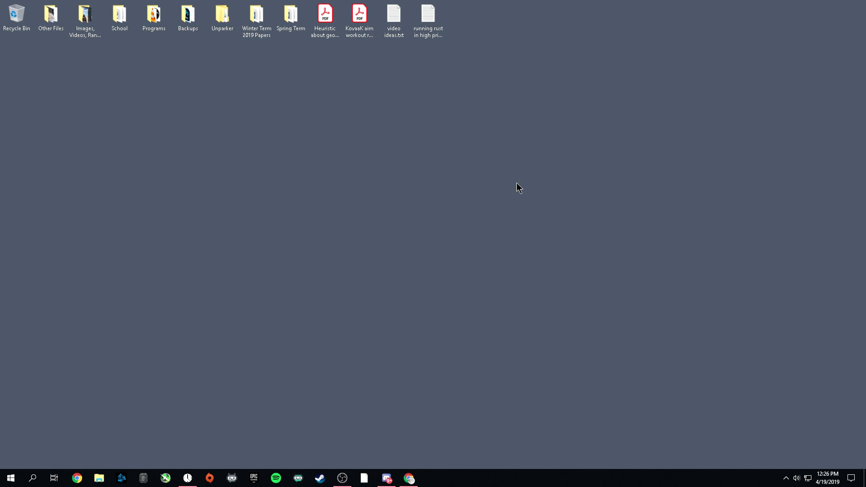
Open 'running rust in high priority.txt' in Notepad, maximize it, and bring up Windows search
double_click(434, 33)
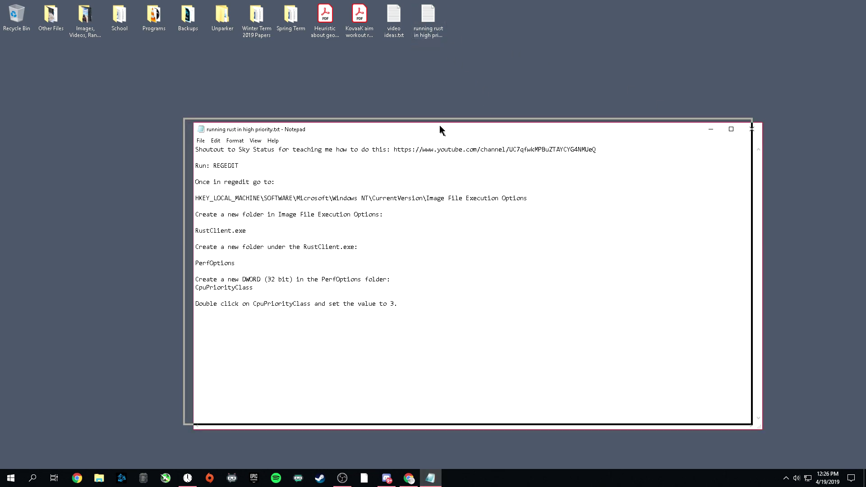
drag(440, 128, 394, 1)
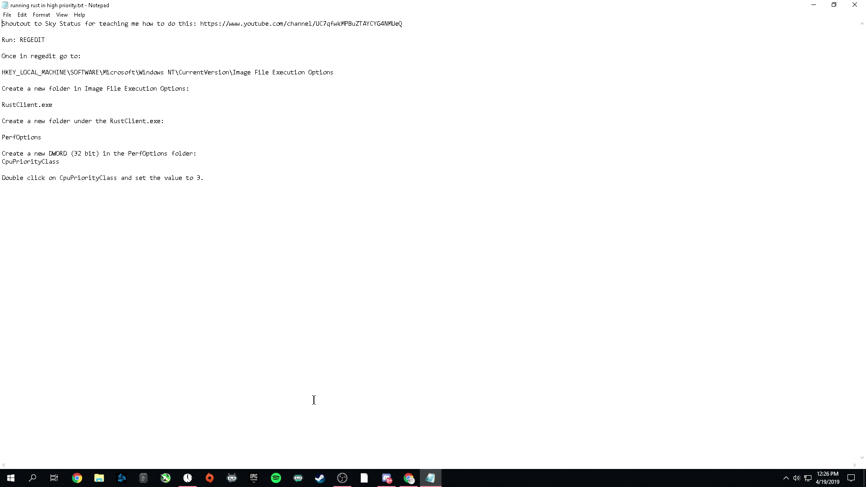
click(35, 479)
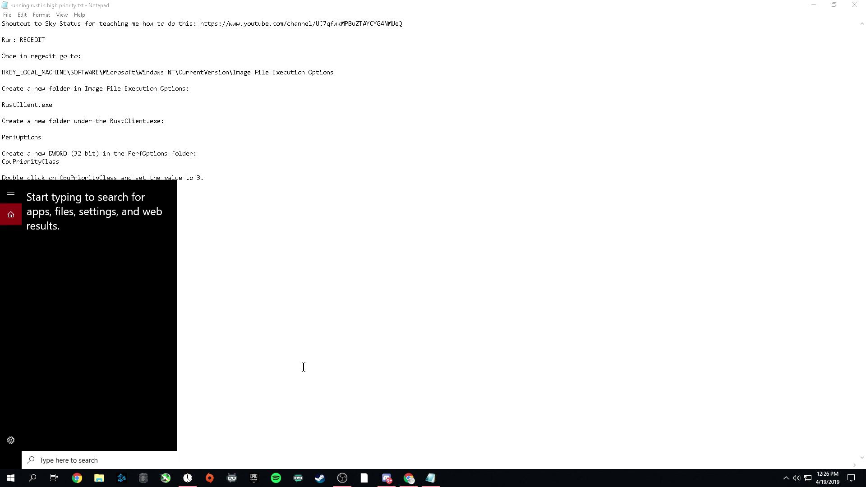
Open the Run dialog by searching 'run' and move it to the screen centre
text(run)
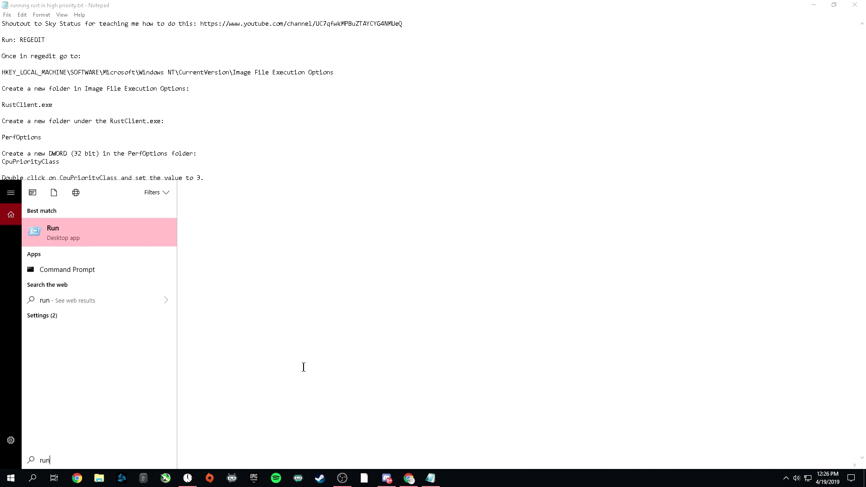
key(Return)
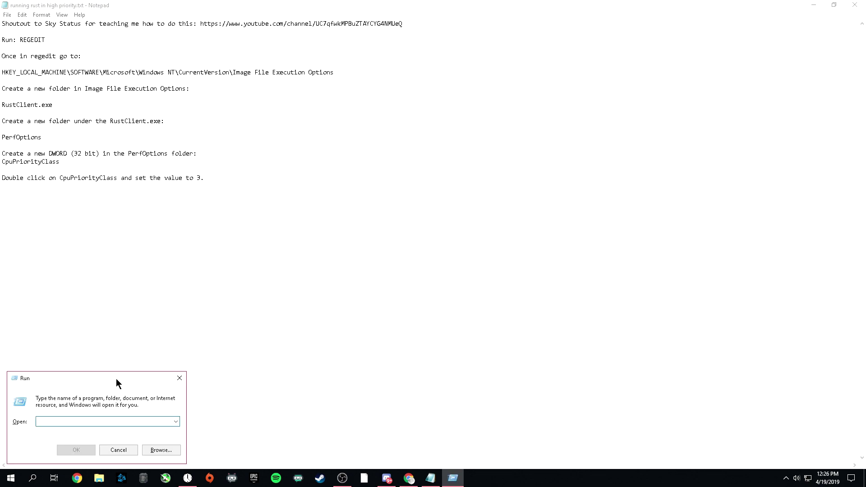
drag(115, 378, 543, 175)
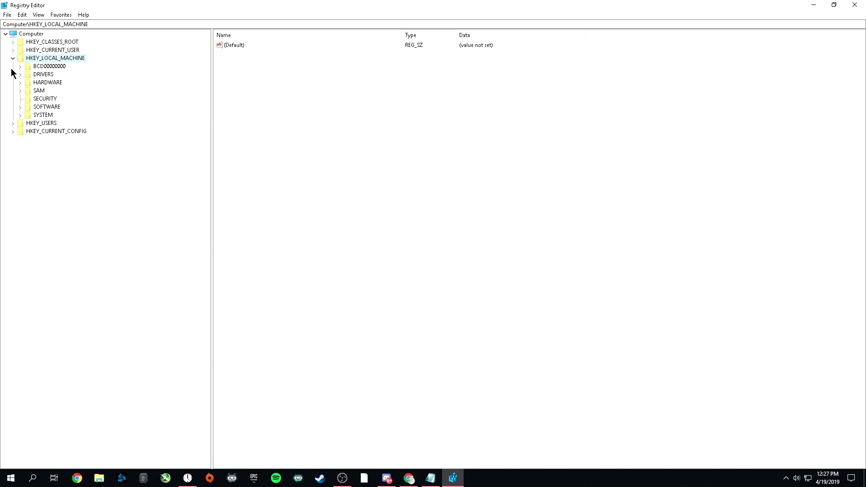
In the HKEY_LOCAL_MACHINE tree, expand SOFTWARE, Microsoft, Windows NT and CurrentVersion in turn
drag(238, 4, 311, 38)
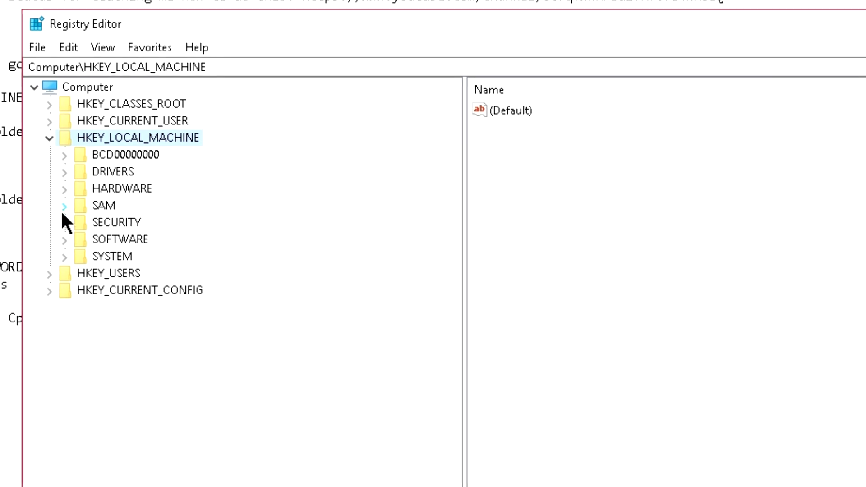
click(85, 140)
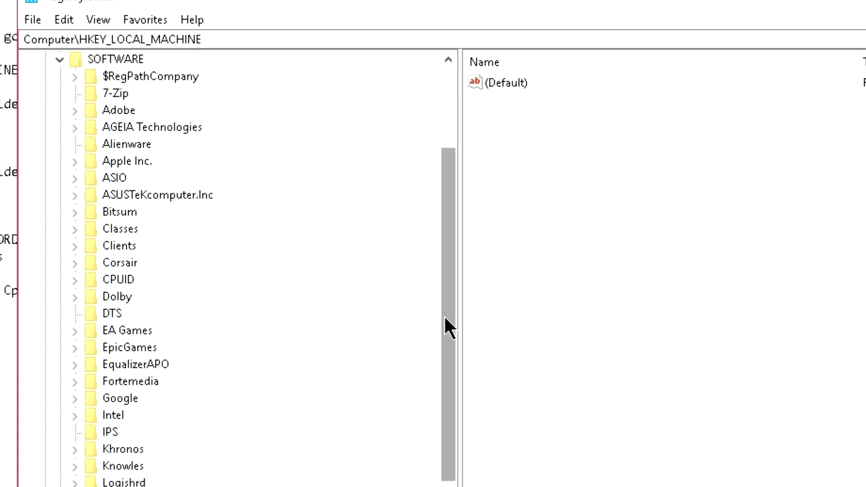
drag(447, 328, 450, 417)
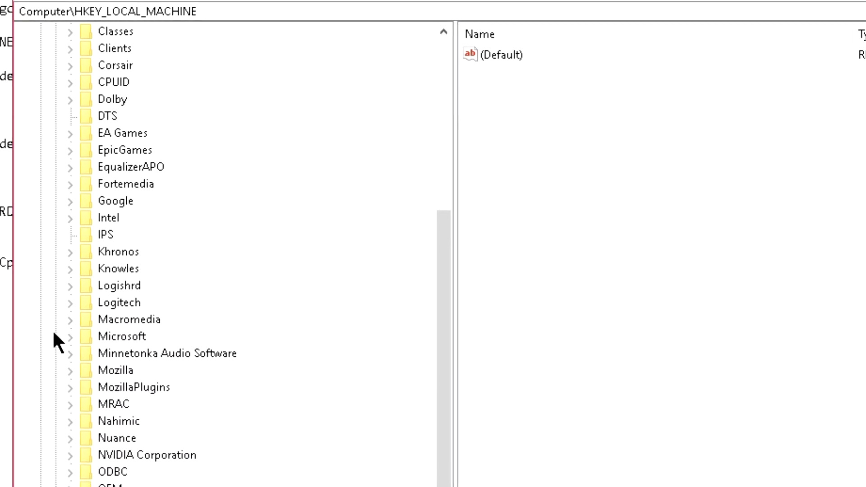
click(71, 343)
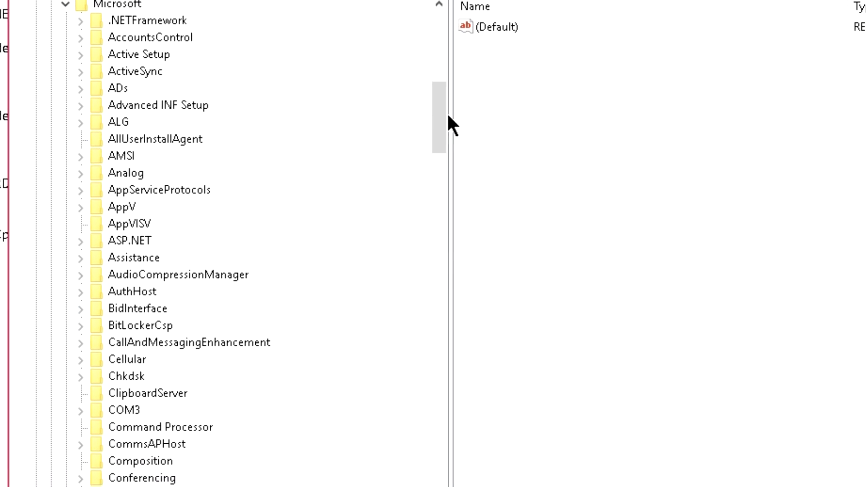
drag(440, 116, 371, 403)
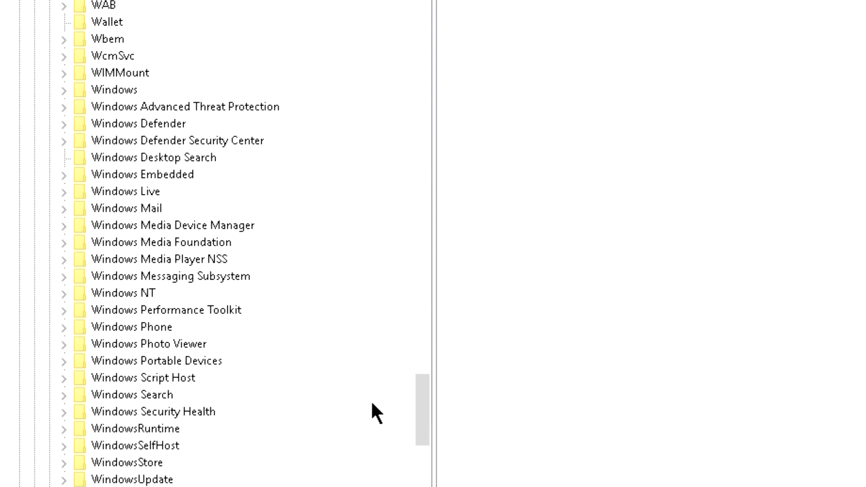
click(64, 295)
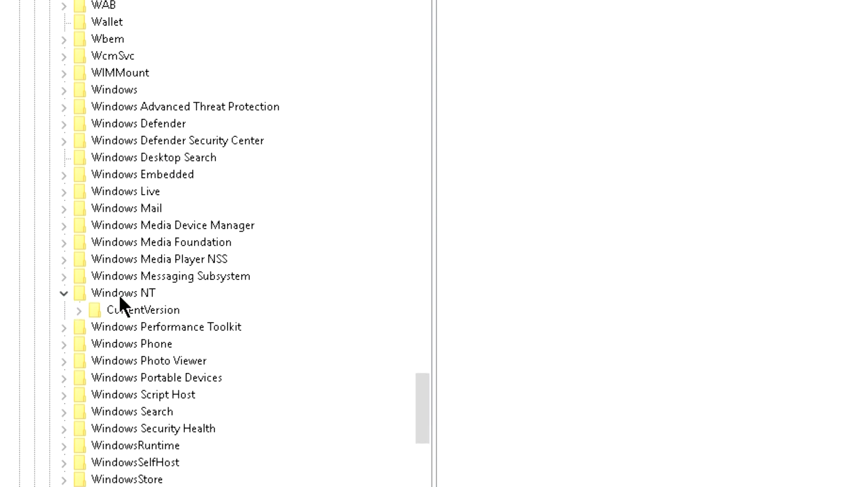
click(77, 312)
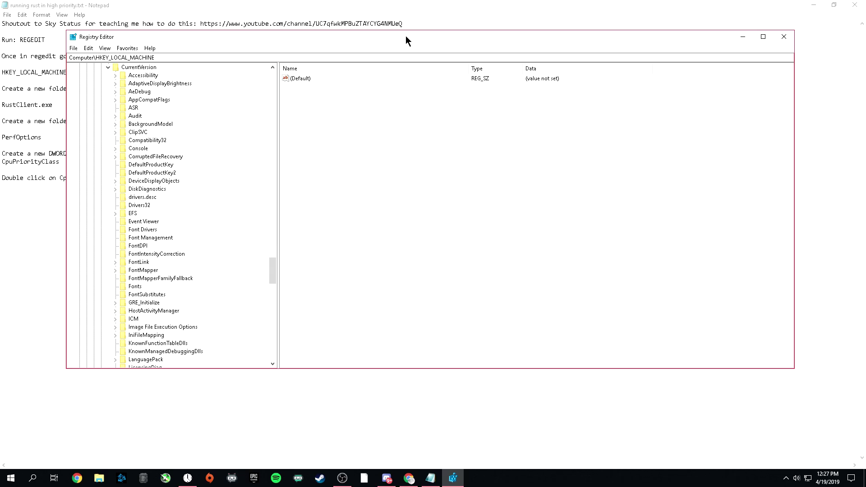
Maximize Registry Editor and expand the Image File Execution Options key
double_click(406, 40)
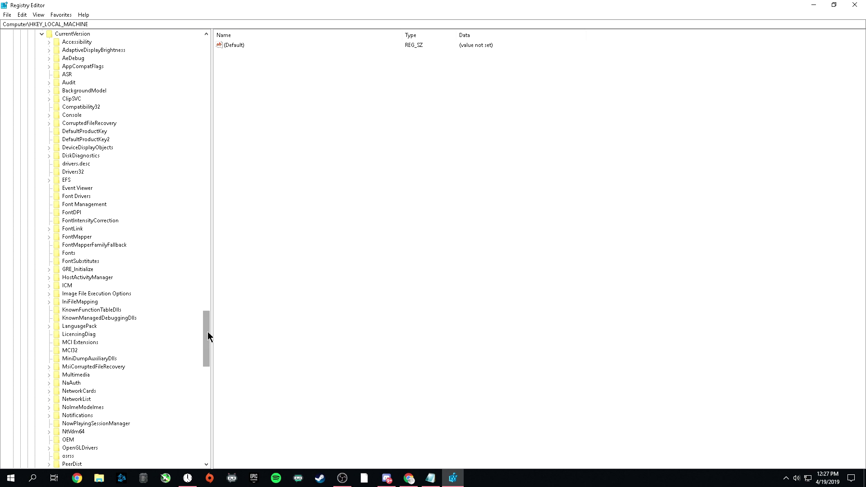
mouse_move(208, 332)
mouse_down()
mouse_move(204, 378)
mouse_move(213, 334)
mouse_up()
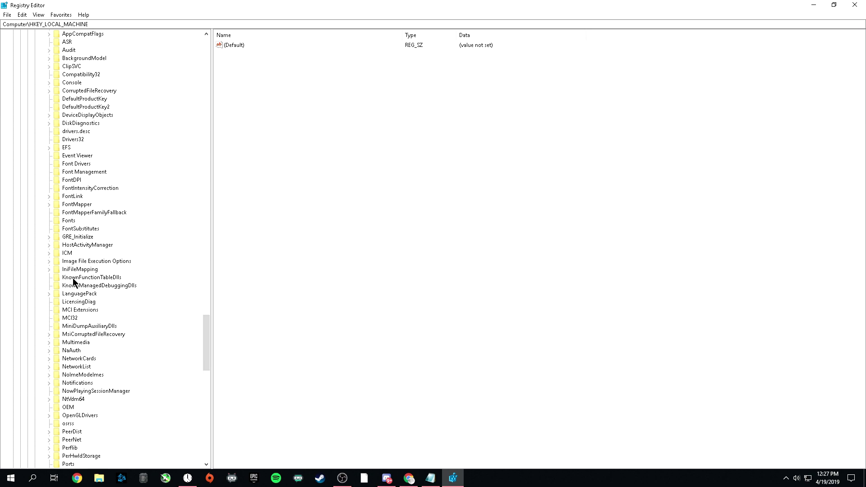
click(49, 261)
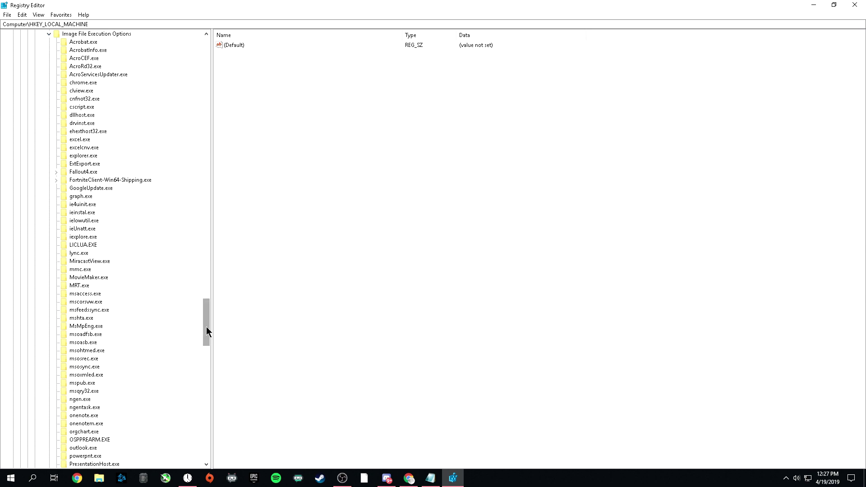
mouse_move(207, 326)
mouse_down()
mouse_move(211, 308)
mouse_move(216, 325)
mouse_up()
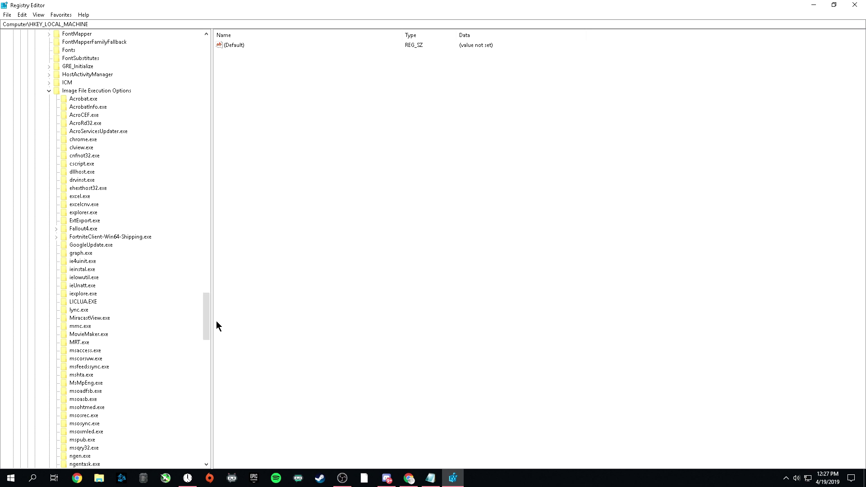
Inspect existing keys like Fallout4.exe and FortniteClient-Win64-Shipping.exe, then return to Notepad
click(114, 238)
click(89, 230)
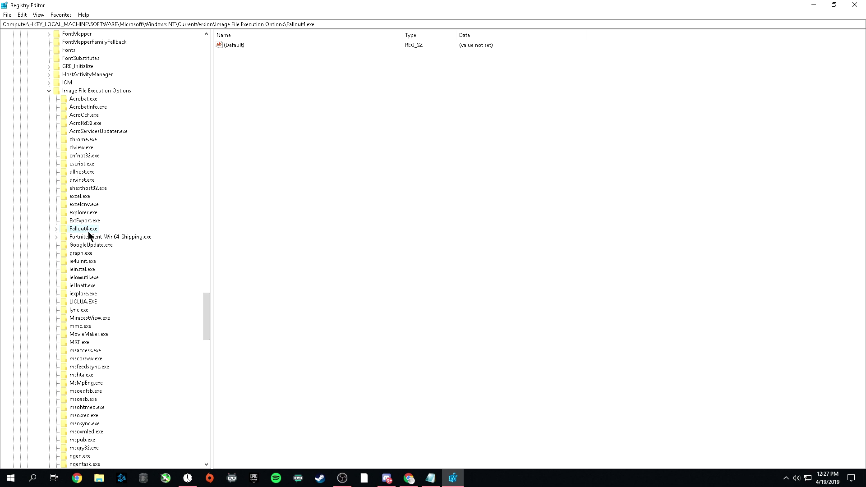
click(88, 238)
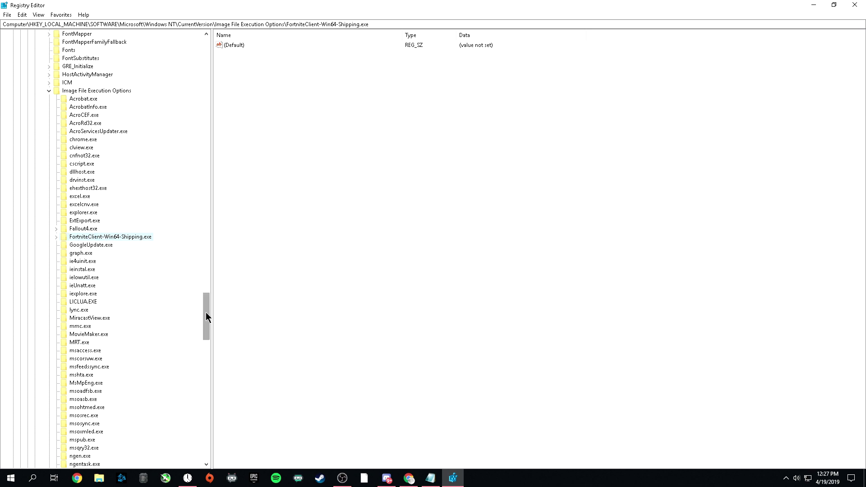
drag(205, 312, 208, 343)
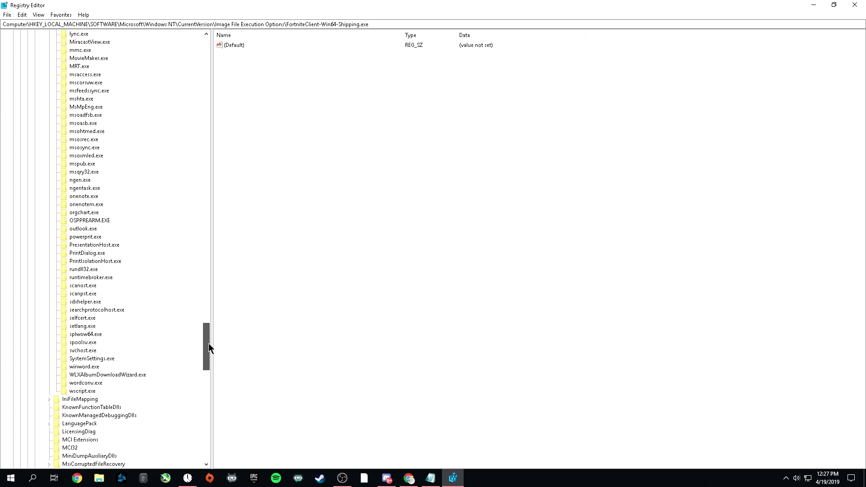
drag(206, 337, 207, 279)
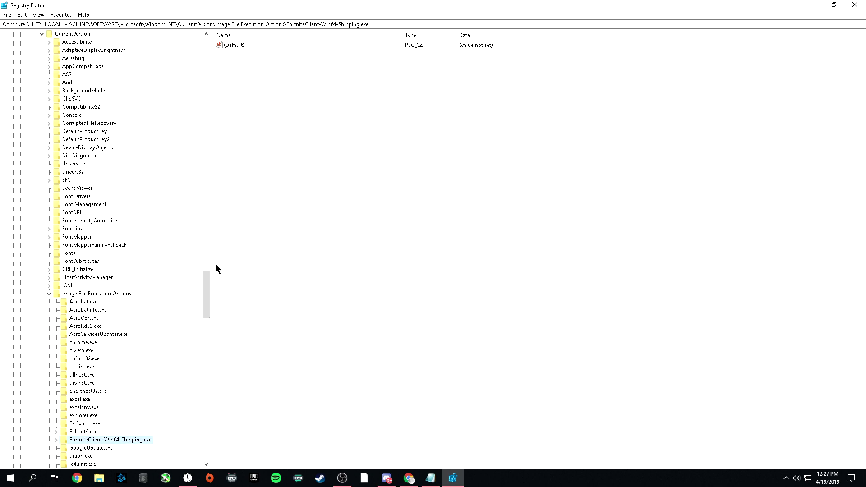
key(super+Down)
key(super+Down)
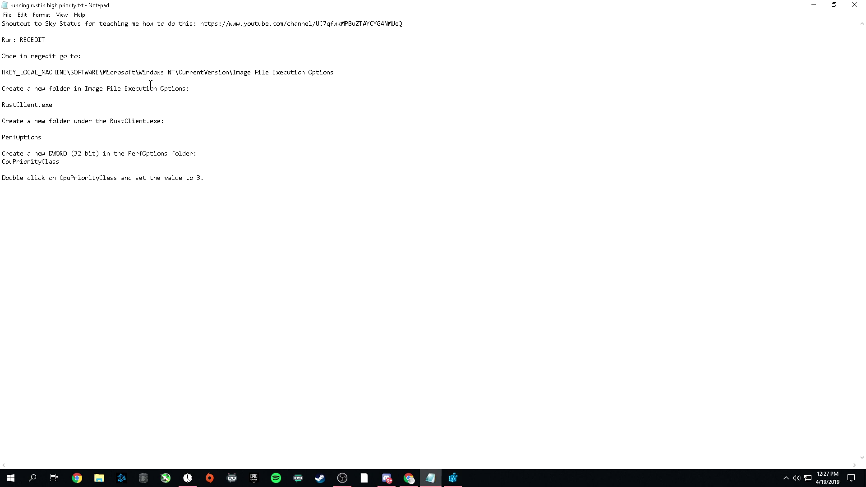
Check the RustClient.exe name in the Notepad instructions, then bring Registry Editor back maximized
drag(58, 103, 3, 104)
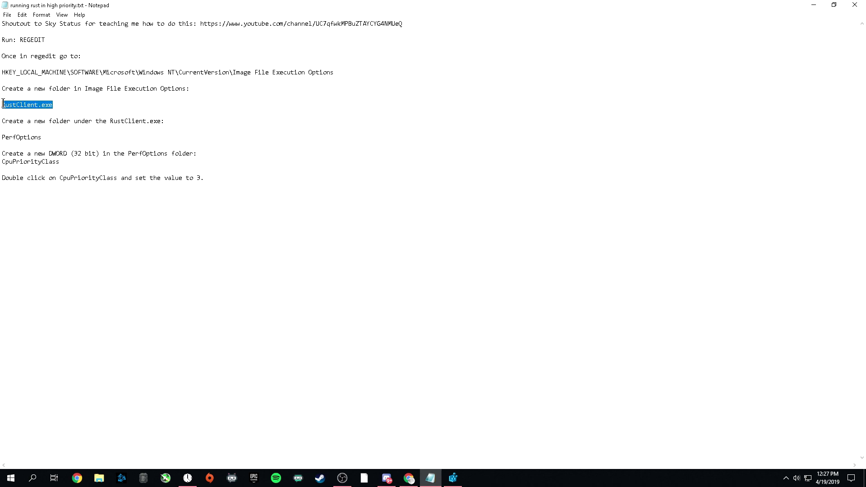
click(5, 106)
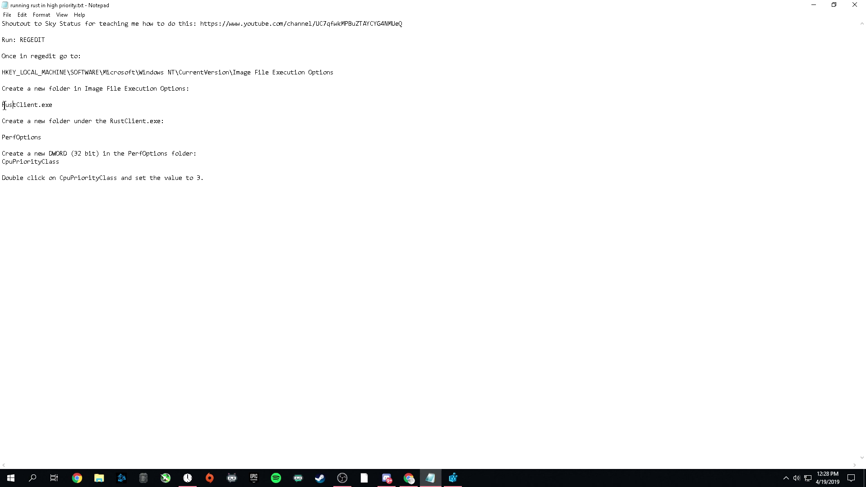
click(28, 105)
drag(55, 103, 1, 105)
click(111, 116)
click(453, 478)
double_click(339, 130)
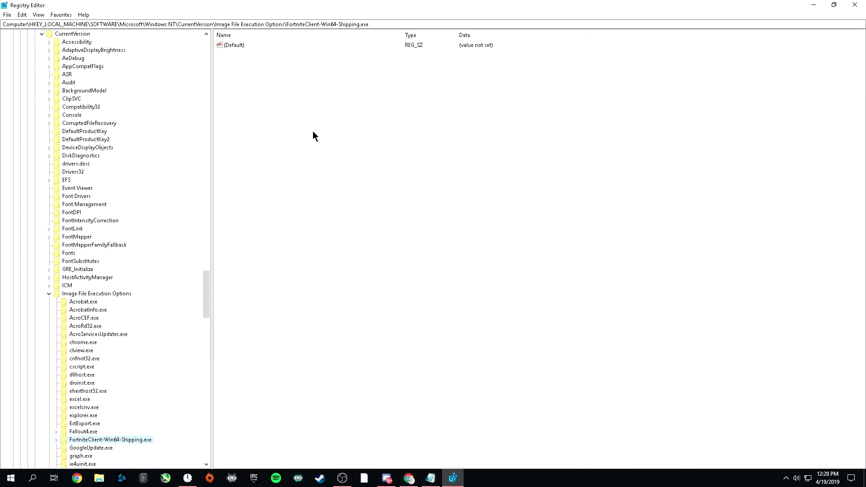
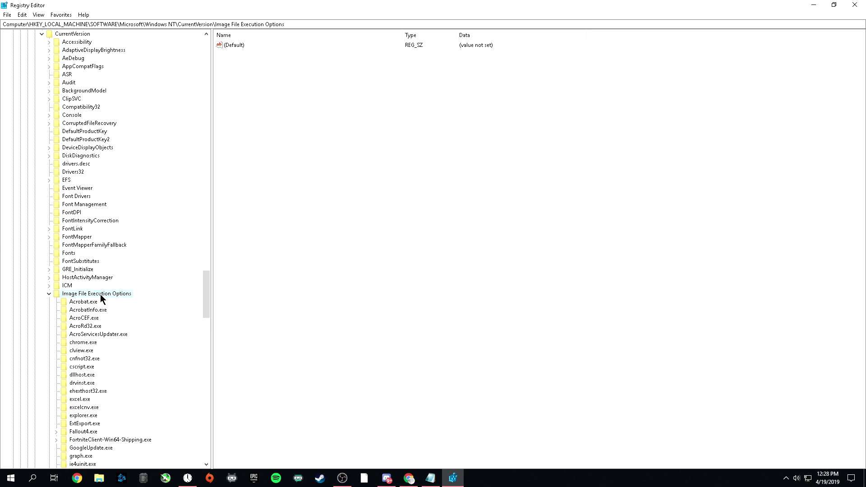
Bring up the New options on the Image File Execution Options key's context menu to add a subkey
right_click(86, 294)
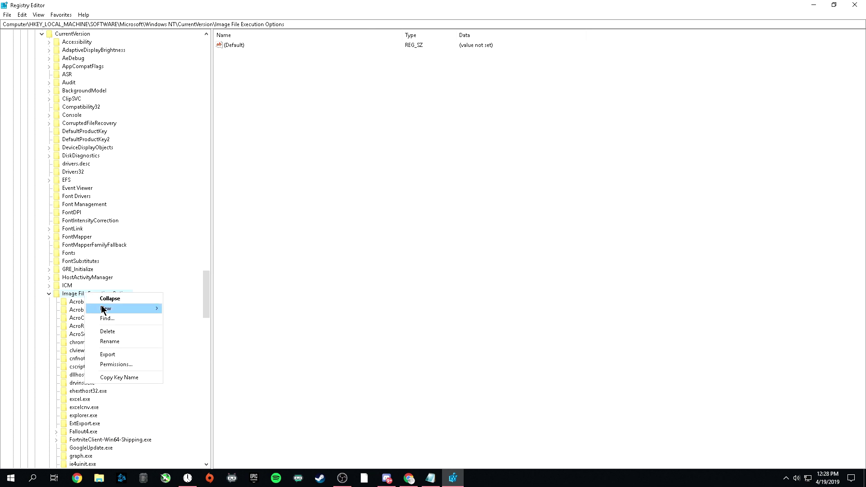
mouse_move(116, 309)
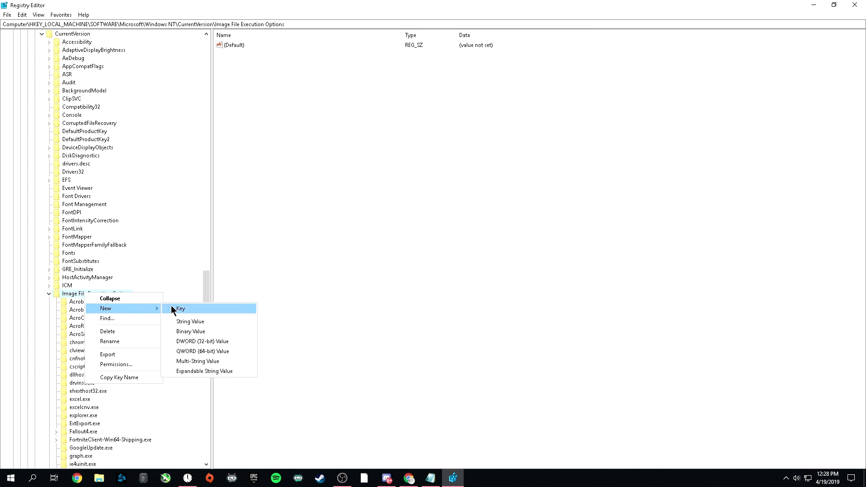
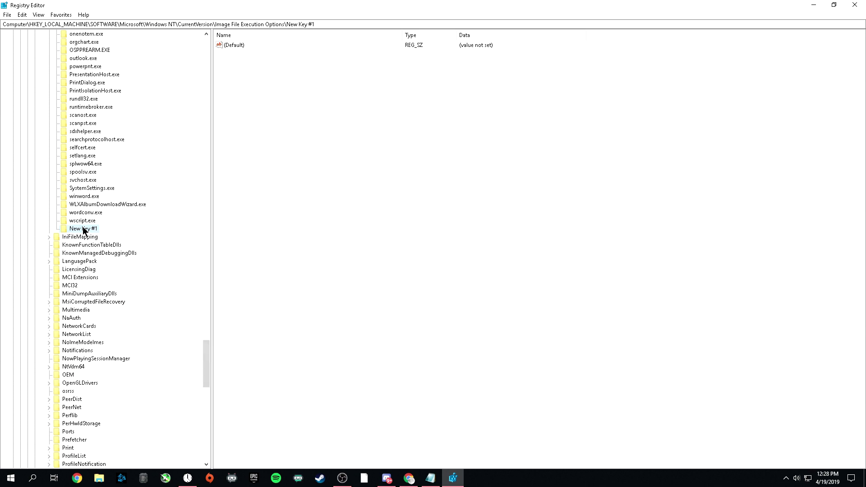
Rename the New Key #1 registry key to RustClient.exe by pasting the name
right_click(86, 229)
click(105, 276)
text(RustClient.exe)
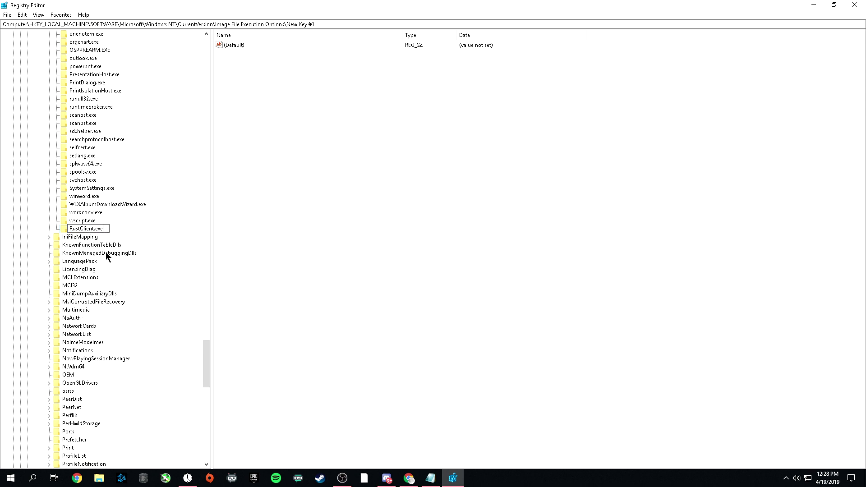
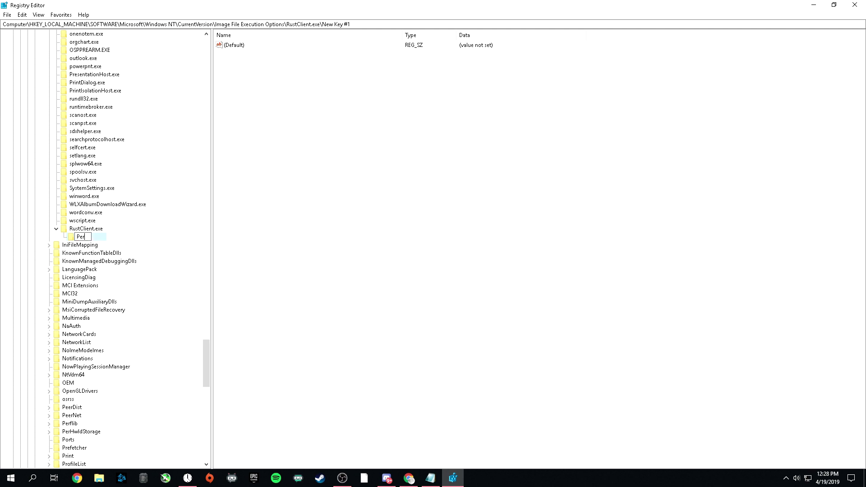
Complete the new RustClient.exe subkey's name as 'PerfOptions' by adding 'Options'
text(Options)
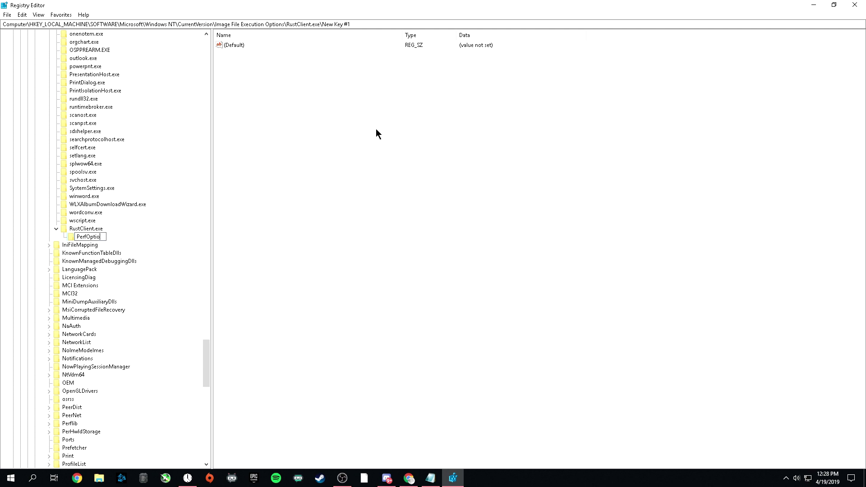
Name the new key PerfOptions under RustClient.exe and add a DWORD (32-bit) value to it
key(Return)
drag(352, 6, 412, 1)
click(91, 228)
click(89, 238)
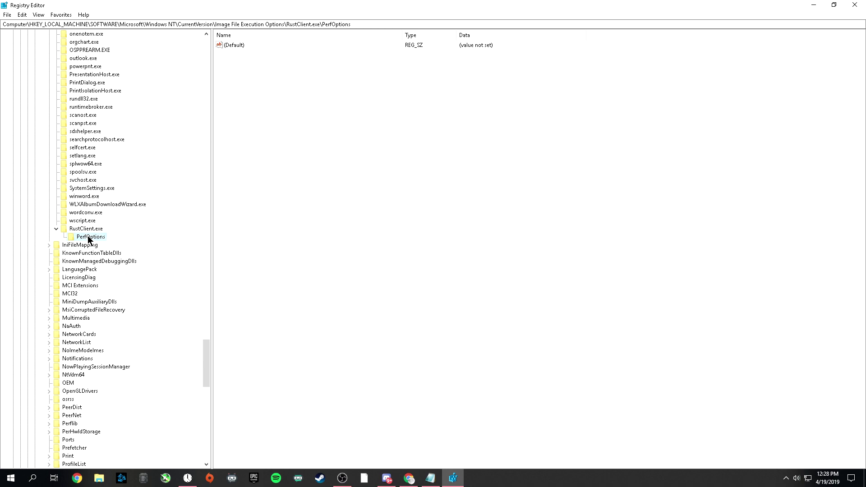
right_click(89, 239)
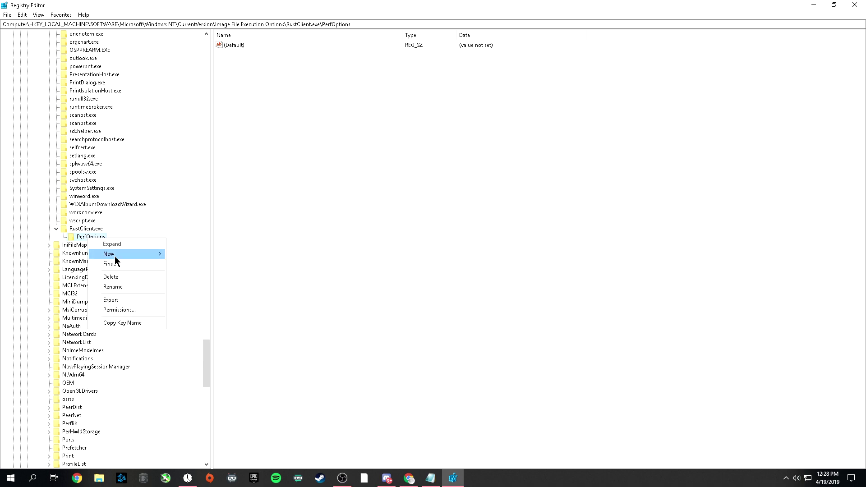
mouse_move(141, 254)
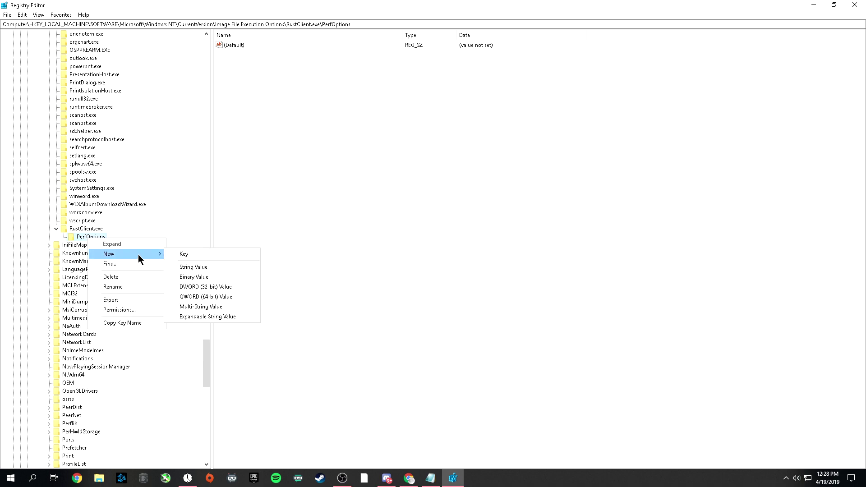
click(225, 290)
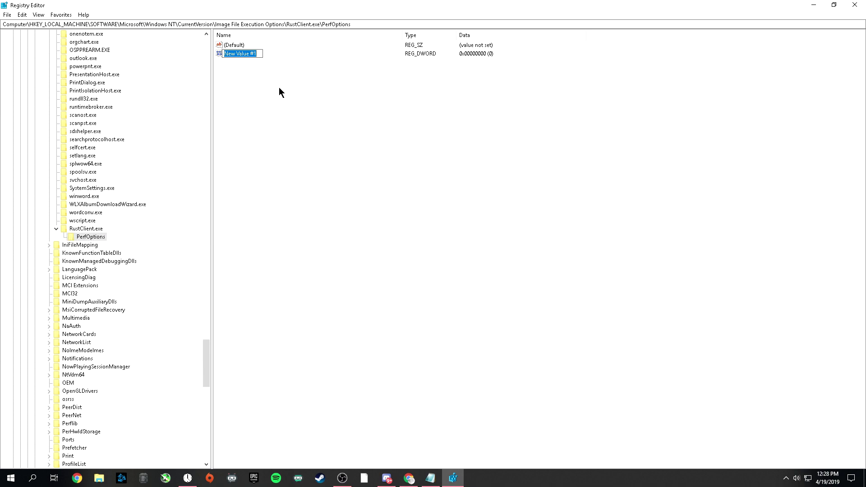
Rename New Value #1 to CpuPriorityClass
click(430, 478)
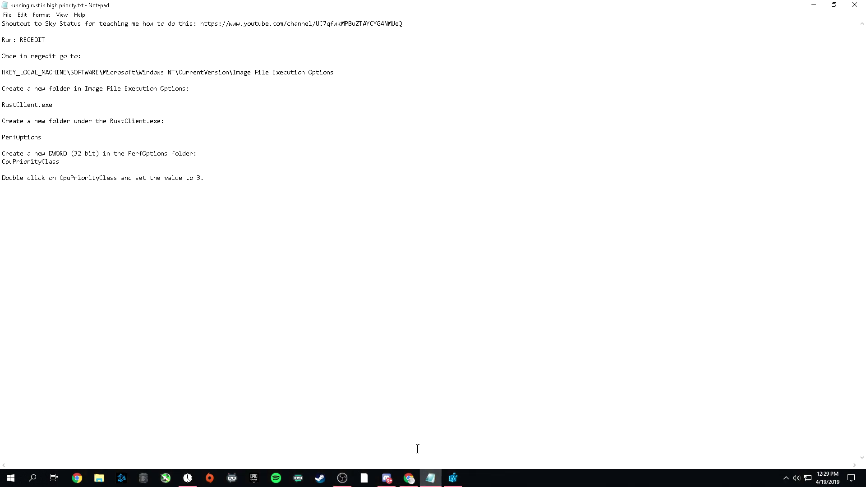
click(431, 478)
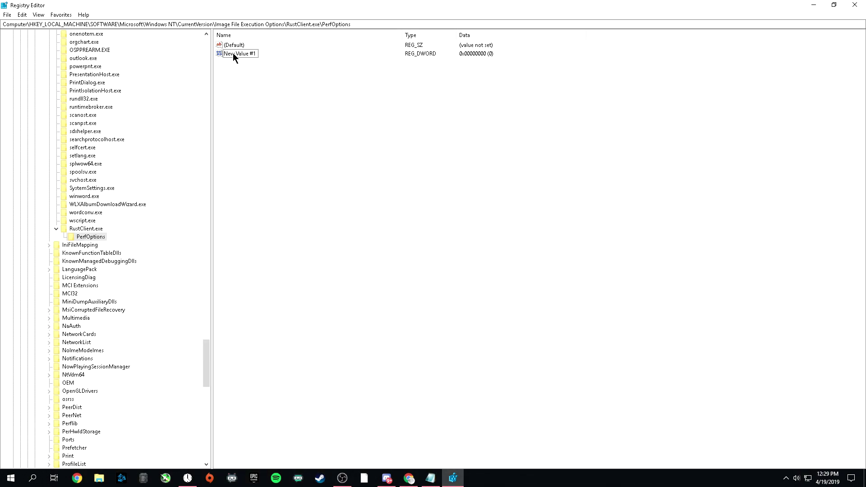
right_click(233, 54)
click(260, 93)
click(301, 68)
right_click(237, 55)
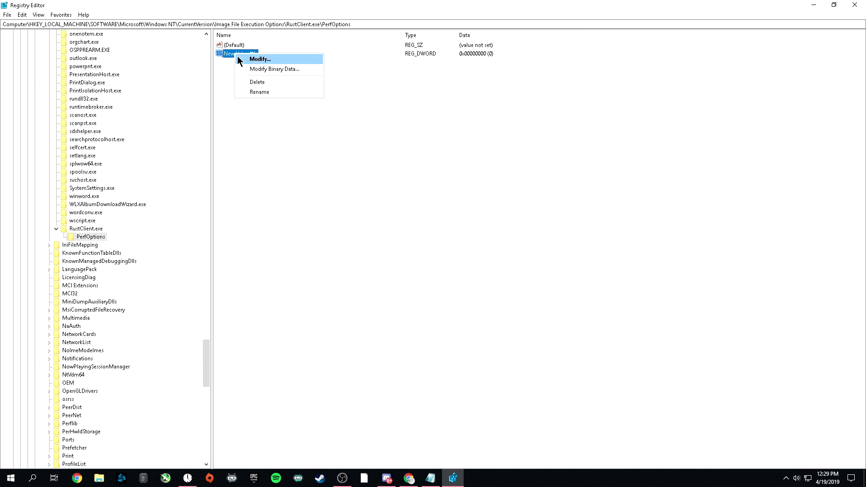
click(252, 92)
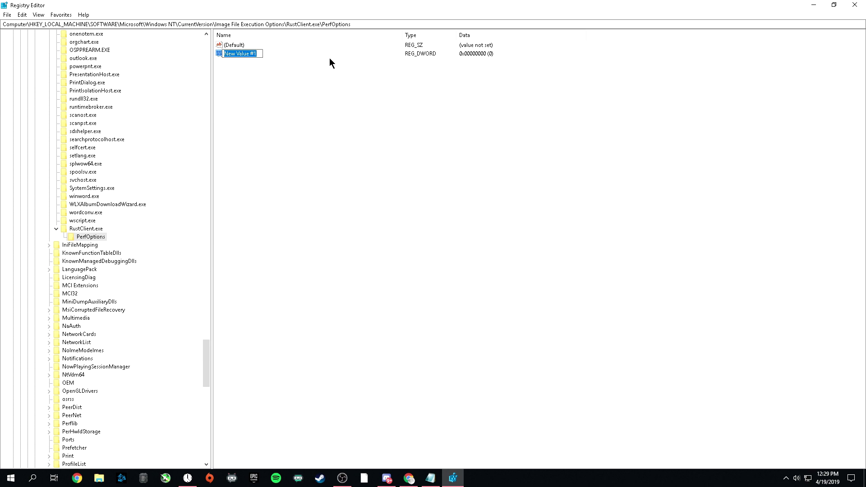
text(CpuPriorityClass)
key(Return)
Re-enter rename on CpuPriorityClass and confirm the name unchanged
click(242, 79)
right_click(262, 54)
click(275, 89)
key(Return)
click(243, 89)
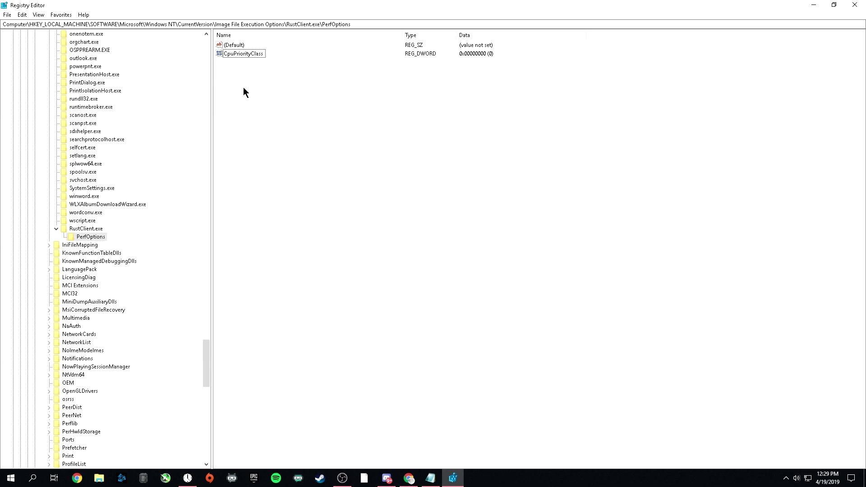
Set CpuPriorityClass's value data to 3 and save it
double_click(242, 54)
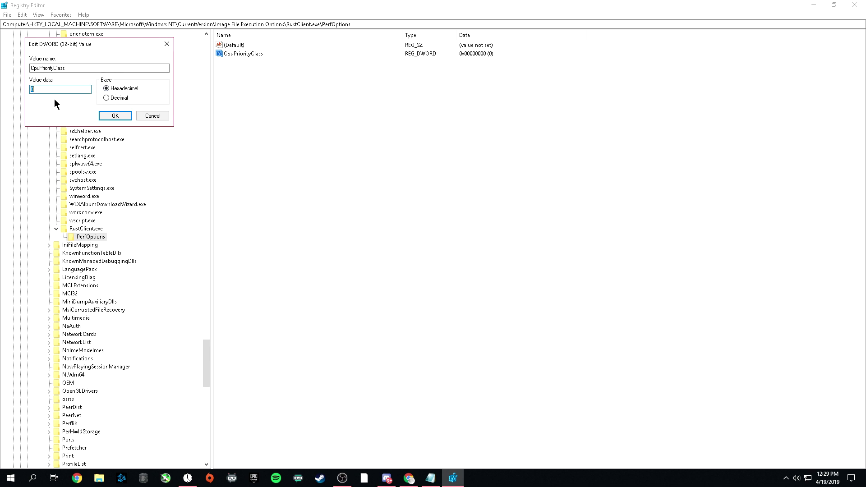
text(3)
click(113, 115)
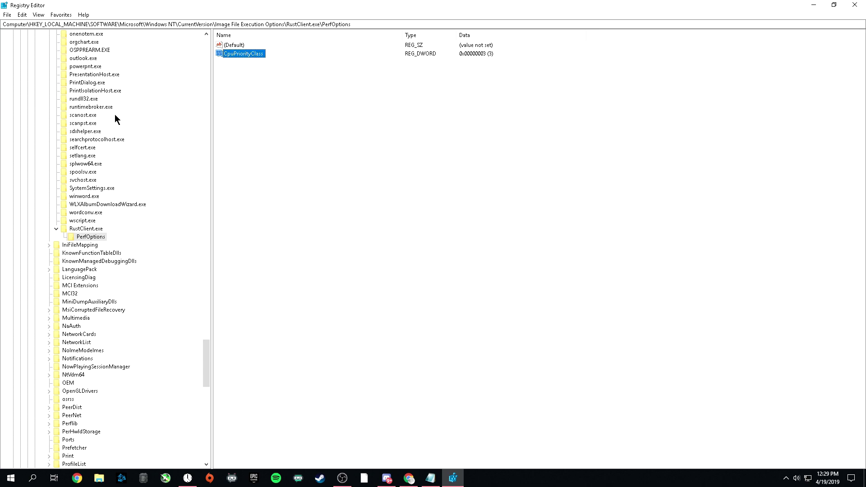
Collapse the RustClient.exe key, close Registry Editor and launch Rust
click(56, 228)
drag(209, 352, 93, 245)
drag(207, 293, 206, 342)
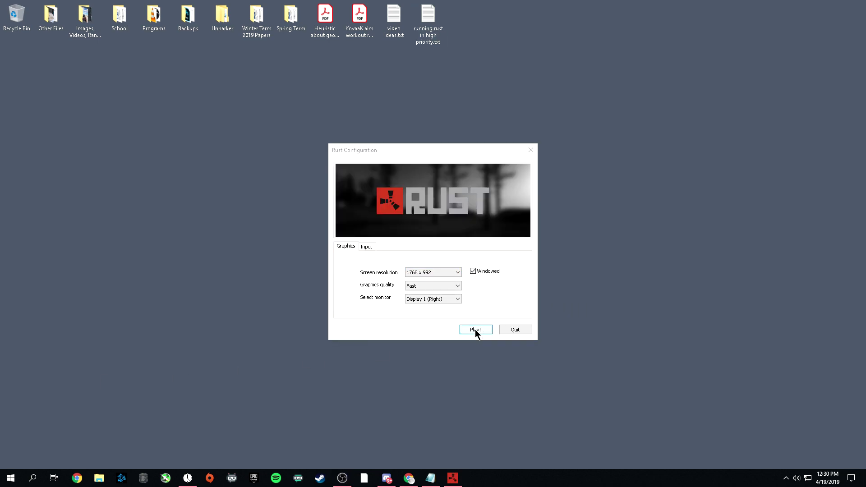
Start the game with Play! in the Rust Configuration window
click(475, 330)
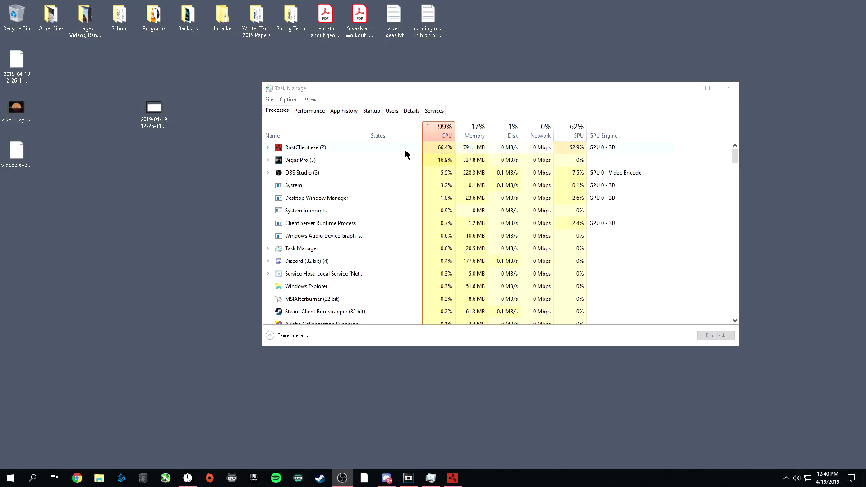
Locate RustClient.exe in Details and try setting its priority to Realtime, which is denied
click(291, 148)
click(268, 148)
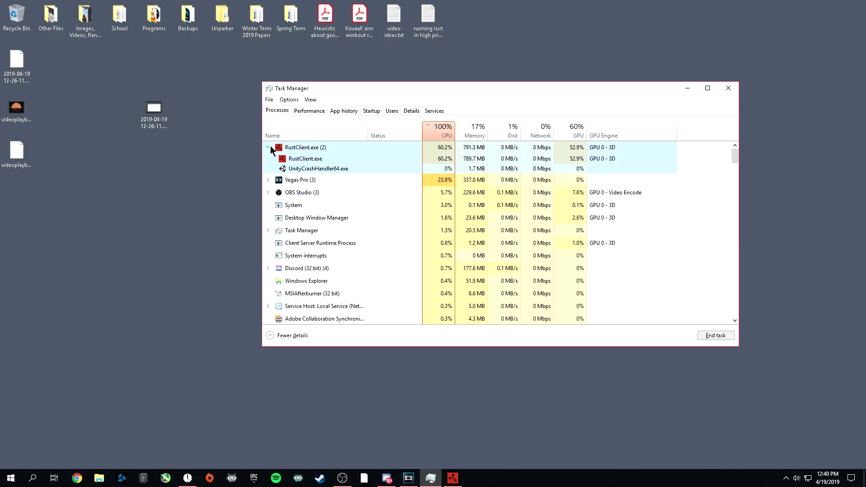
right_click(307, 160)
click(339, 201)
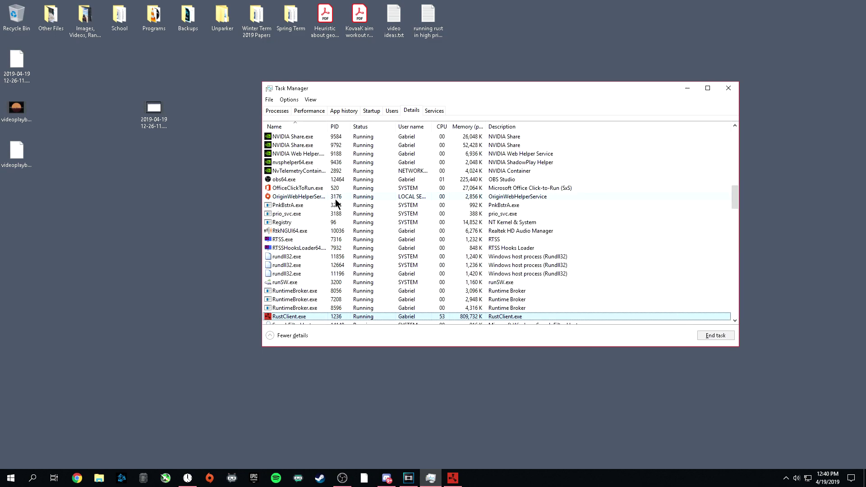
right_click(326, 249)
mouse_move(361, 278)
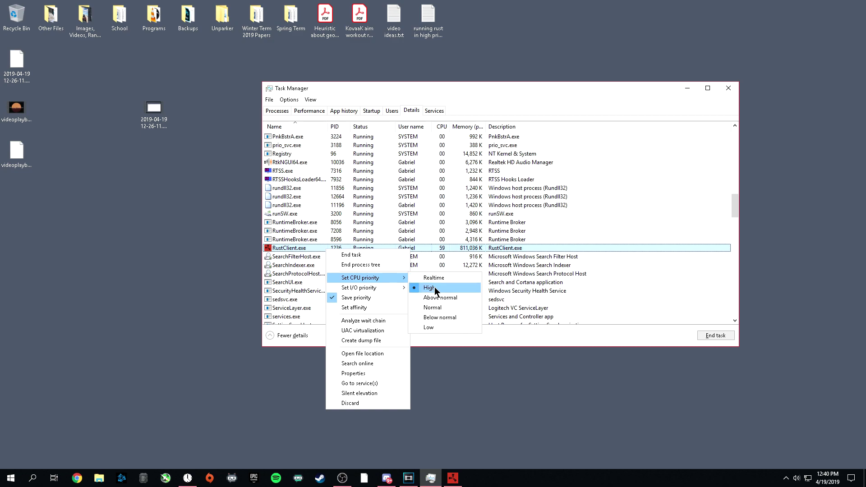
click(458, 277)
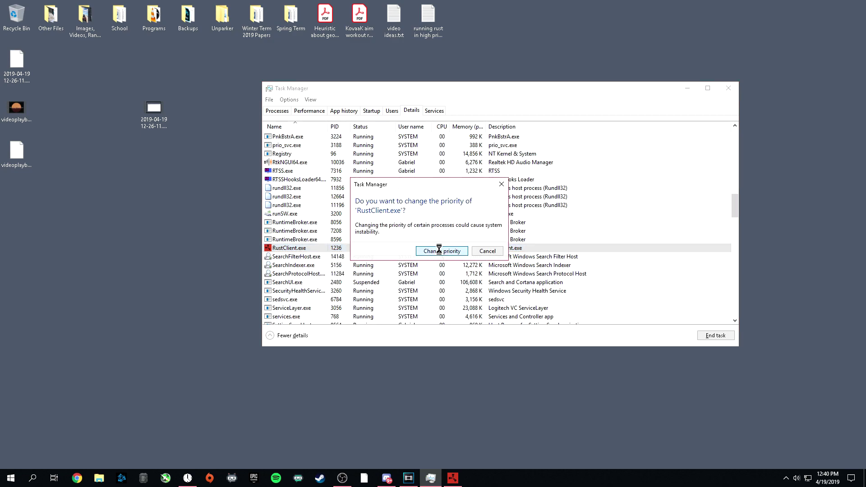
click(464, 249)
click(488, 247)
Try lowering RustClient.exe's CPU priority to Low; access is denied again
right_click(390, 248)
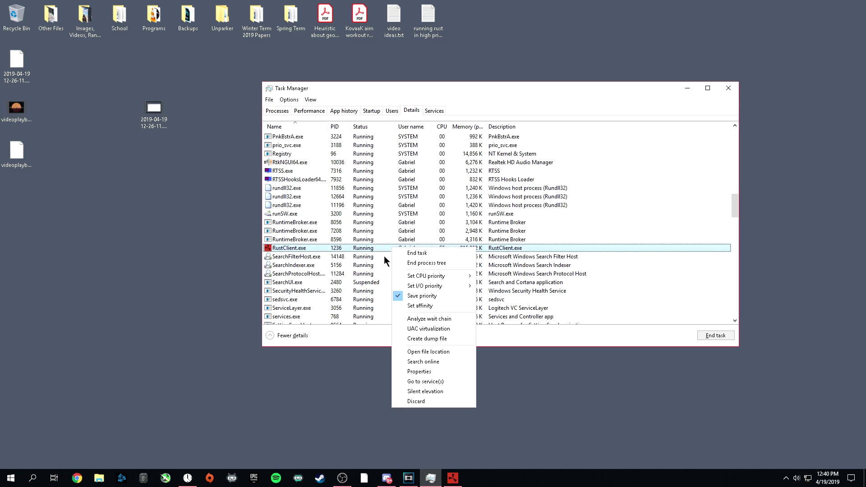
mouse_move(432, 277)
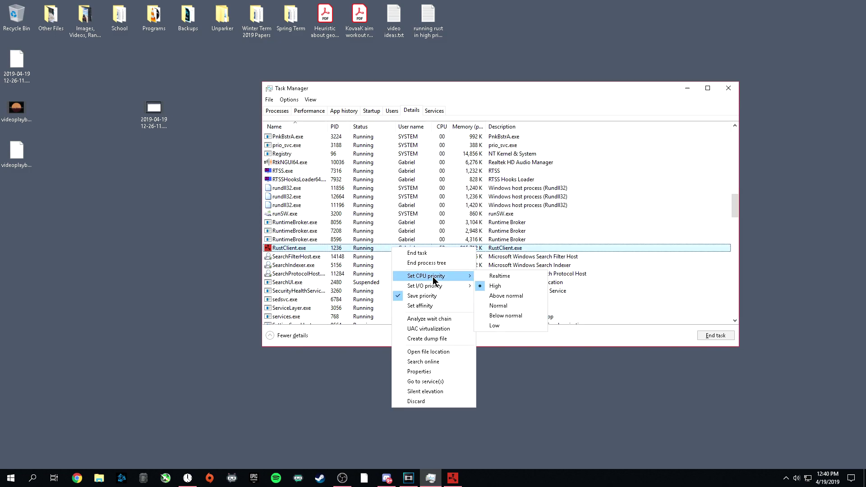
click(516, 324)
click(441, 250)
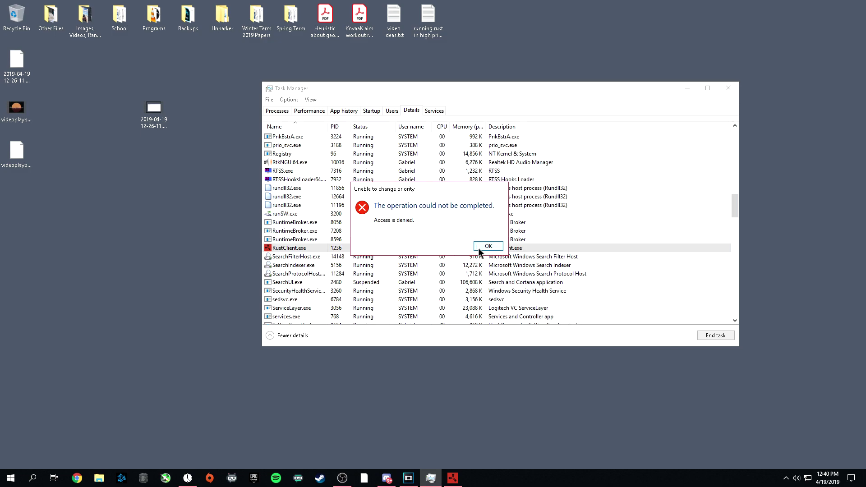
click(485, 251)
Confirm RustClient.exe still shows High priority, then close Task Manager
right_click(434, 249)
mouse_move(461, 280)
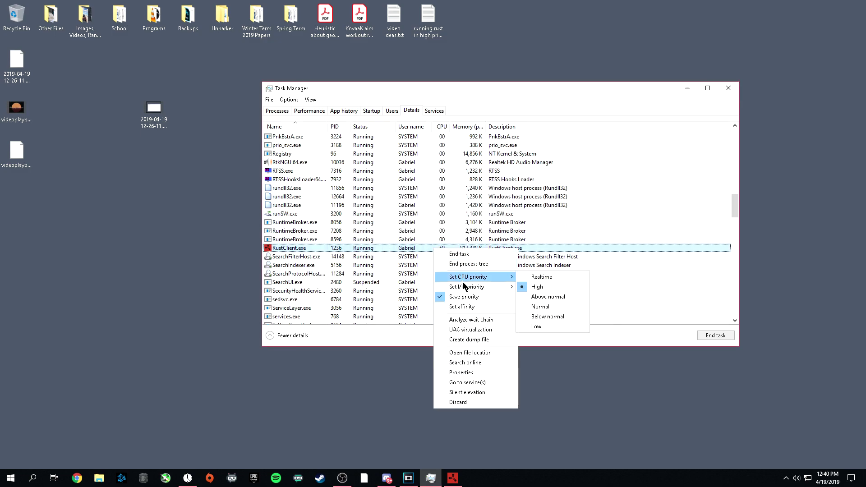
click(730, 88)
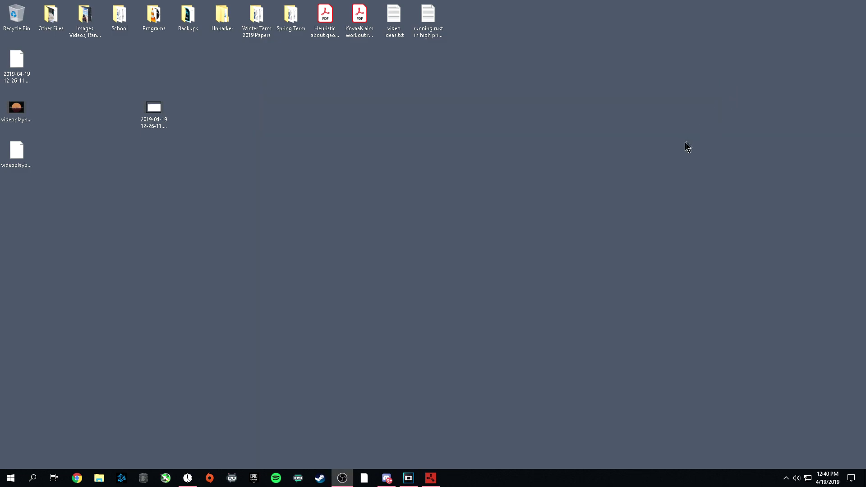
Close the Rust game window from its taskbar icon
right_click(431, 478)
click(433, 458)
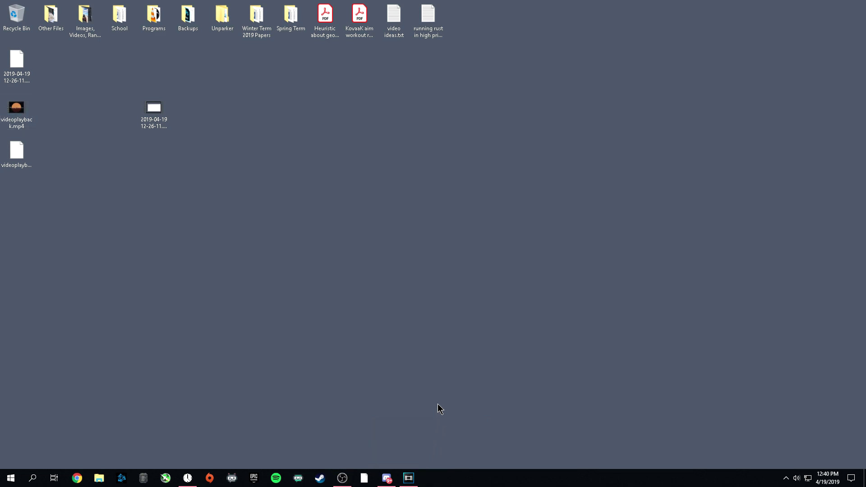
drag(383, 329, 396, 343)
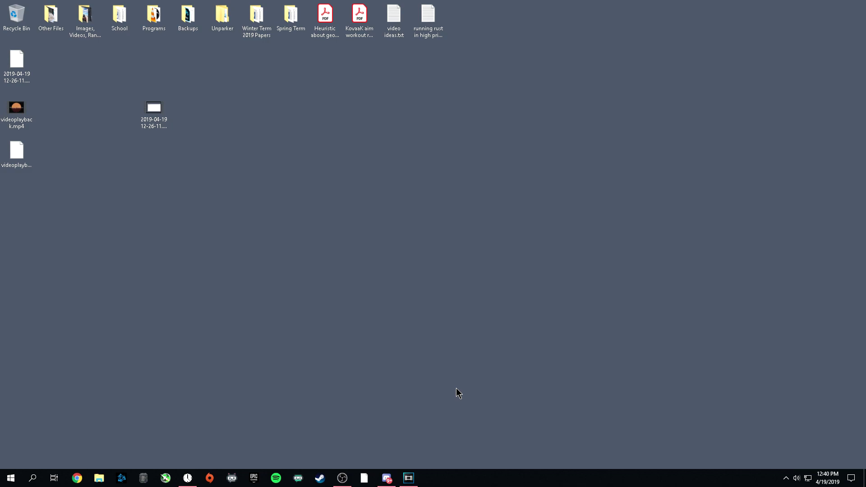